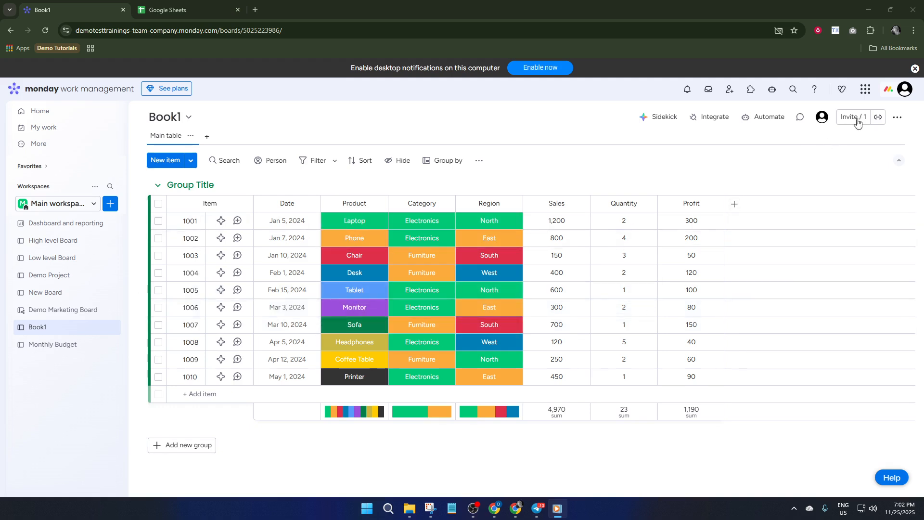
- Start a data import from Google Sheets into a new board and authorize Google Drive access
left_click(902, 93)
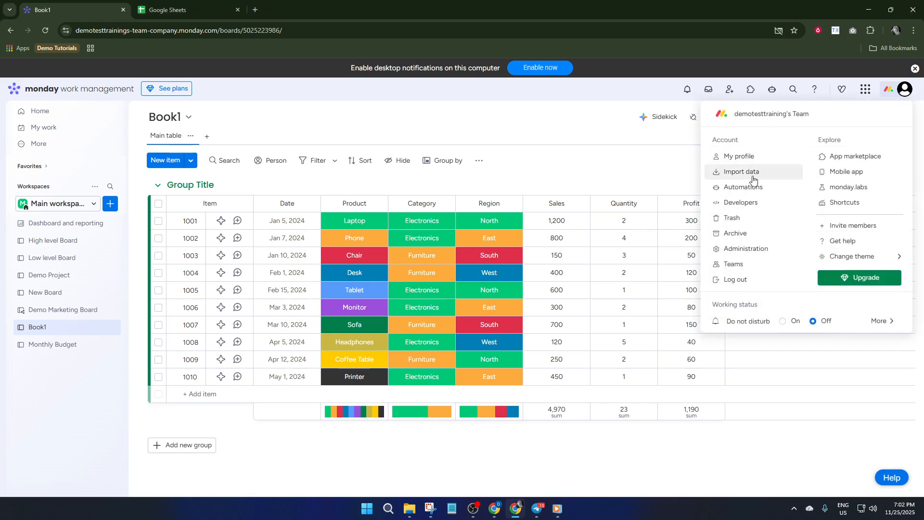
left_click(730, 173)
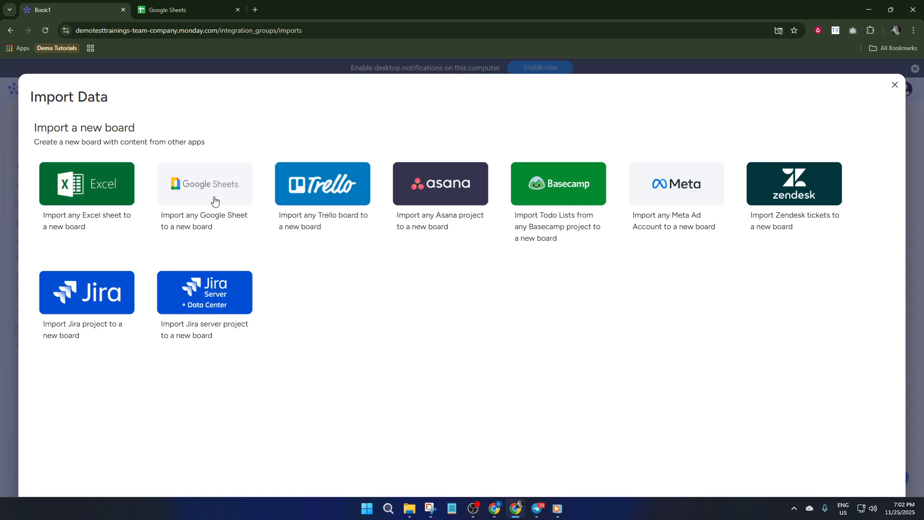
left_click(200, 196)
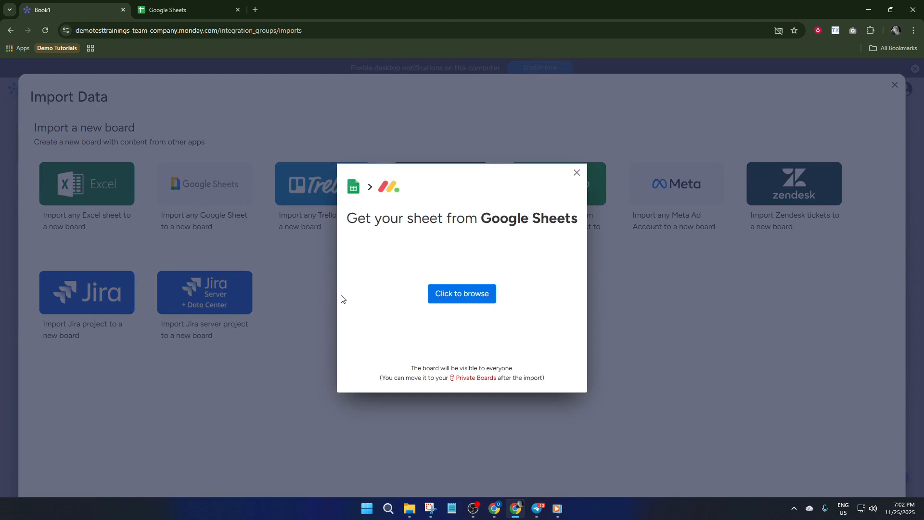
left_click(462, 294)
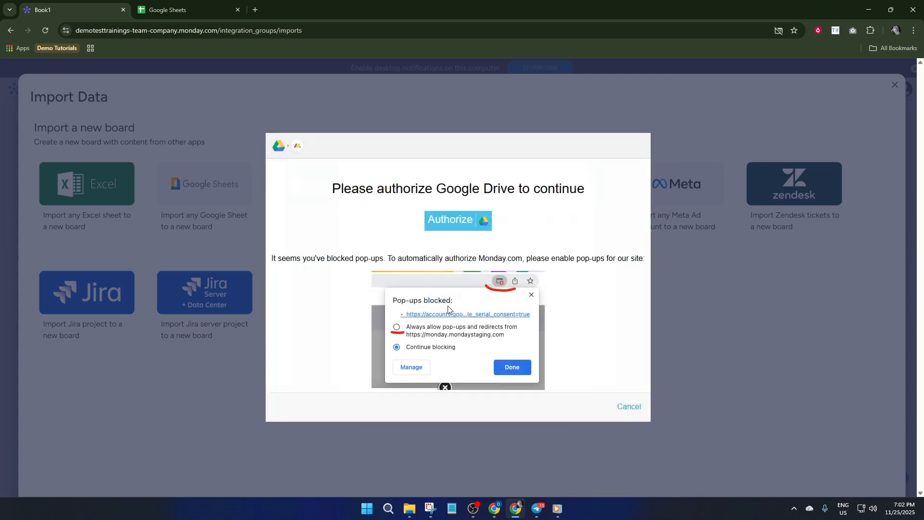
left_click(464, 226)
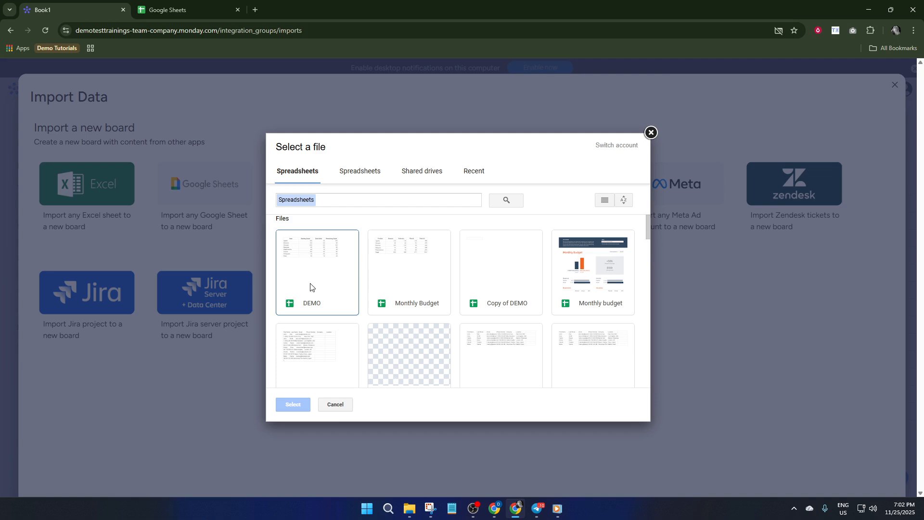
- Import the DEMO spreadsheet as a new board, with row 1 as column titles, column A as item names and the rest as number columns
left_click(334, 302)
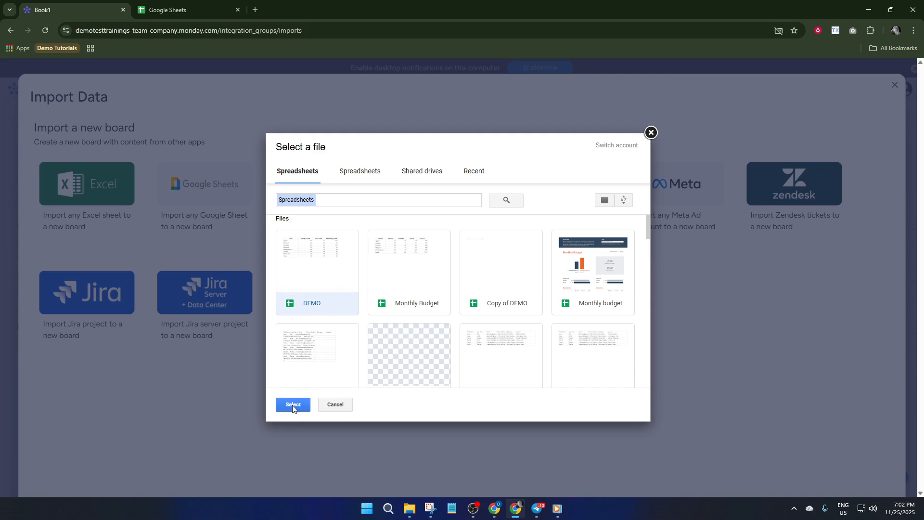
left_click(293, 406)
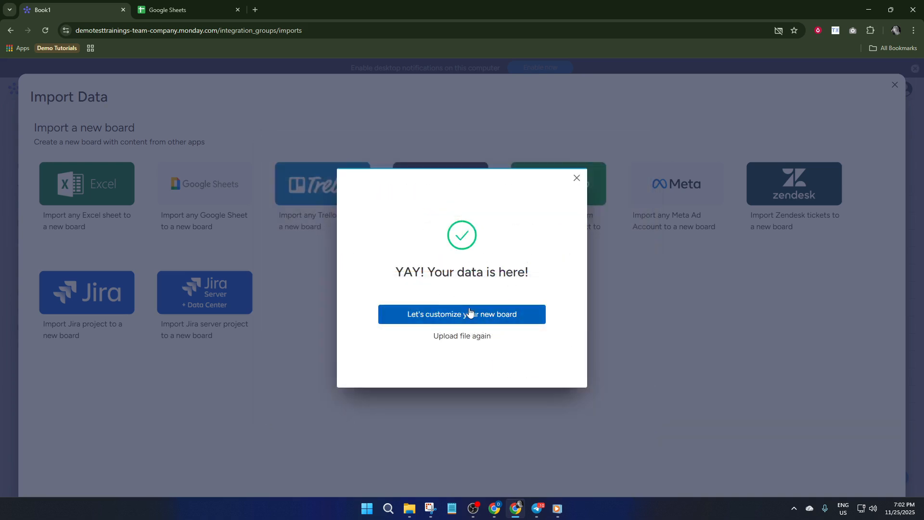
left_click(444, 317)
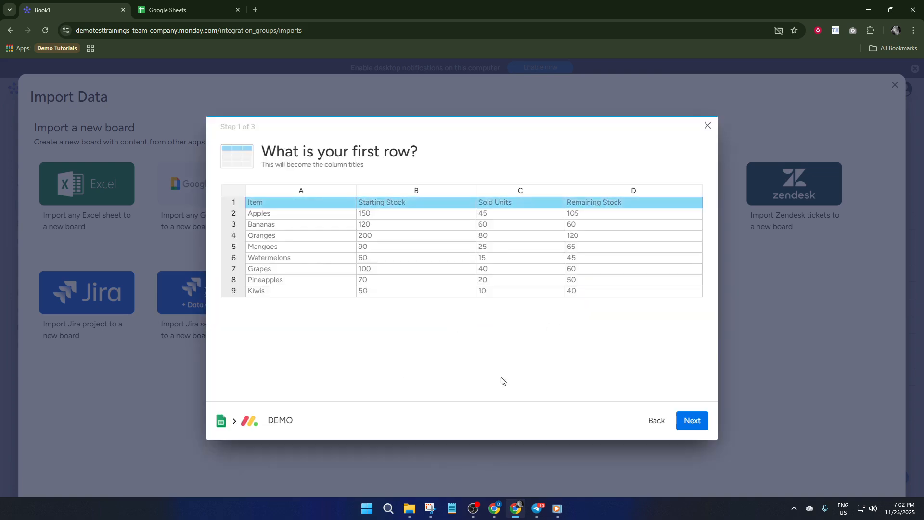
left_click(693, 421)
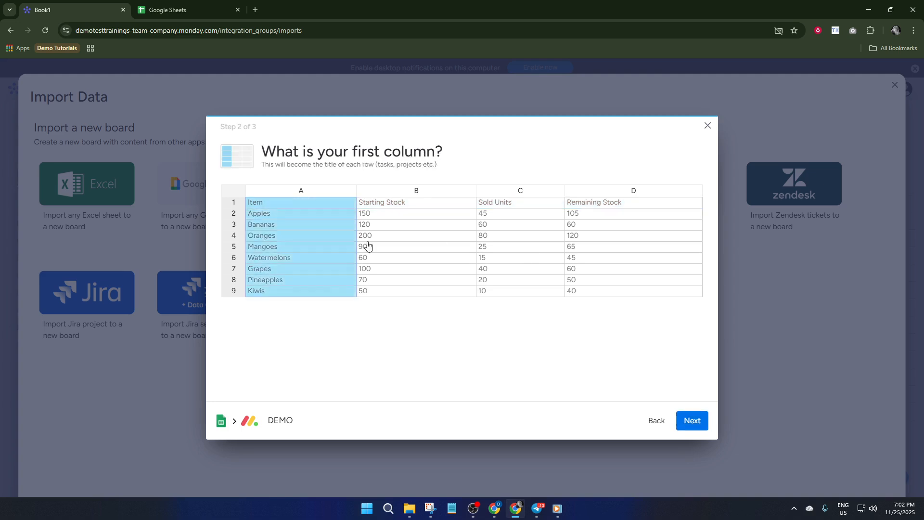
left_click(706, 425)
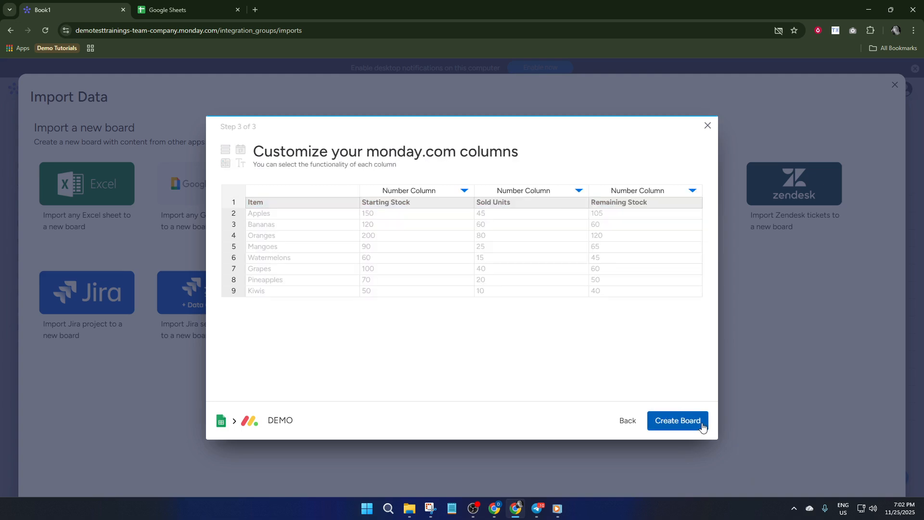
left_click(683, 427)
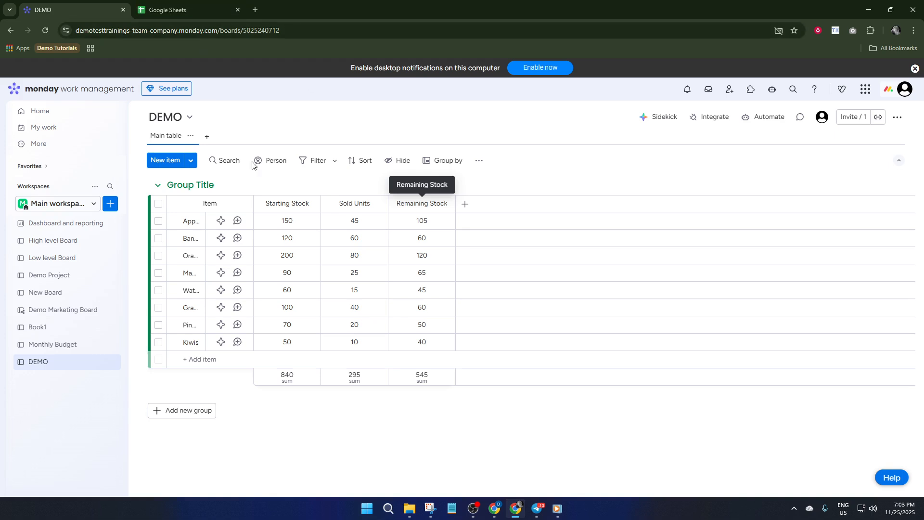
- Add a Link column to the DEMO board after Remaining Stock
left_click(464, 207)
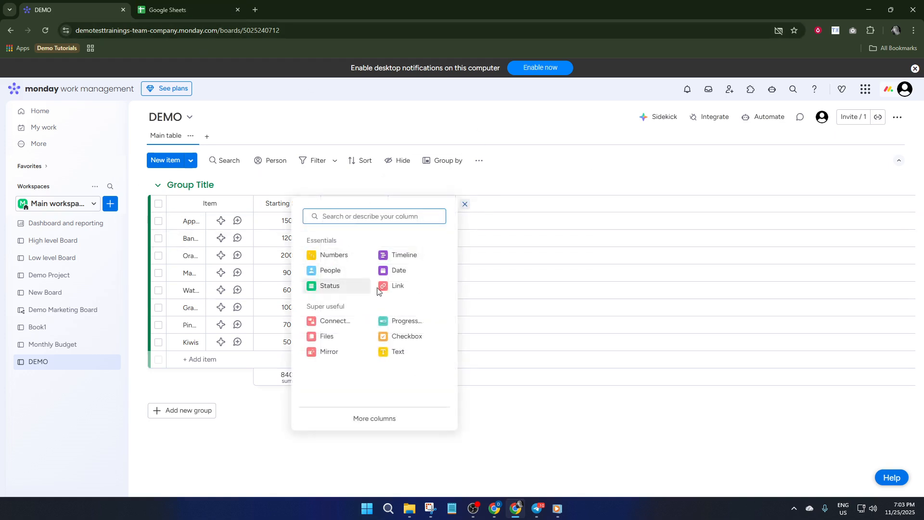
left_click(404, 287)
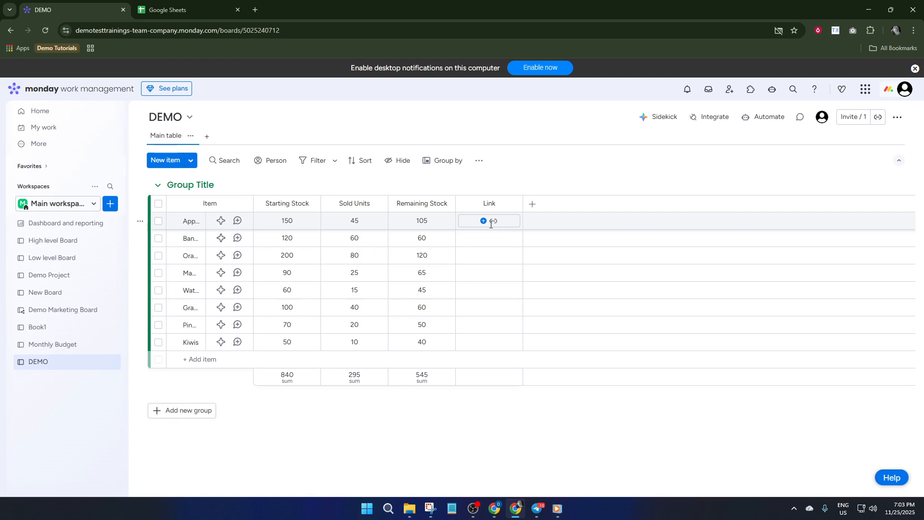
- Switch to Google Sheets and open the most recent DEMO spreadsheet
left_click(166, 7)
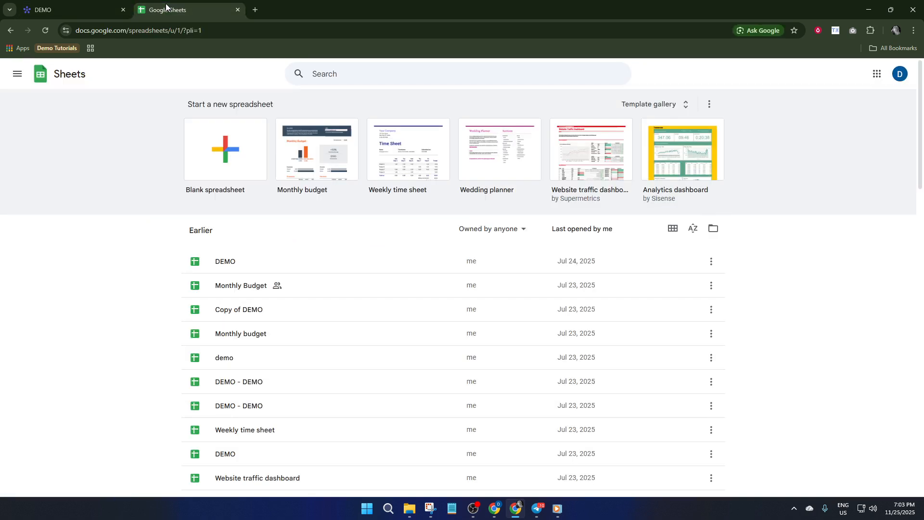
left_click(230, 261)
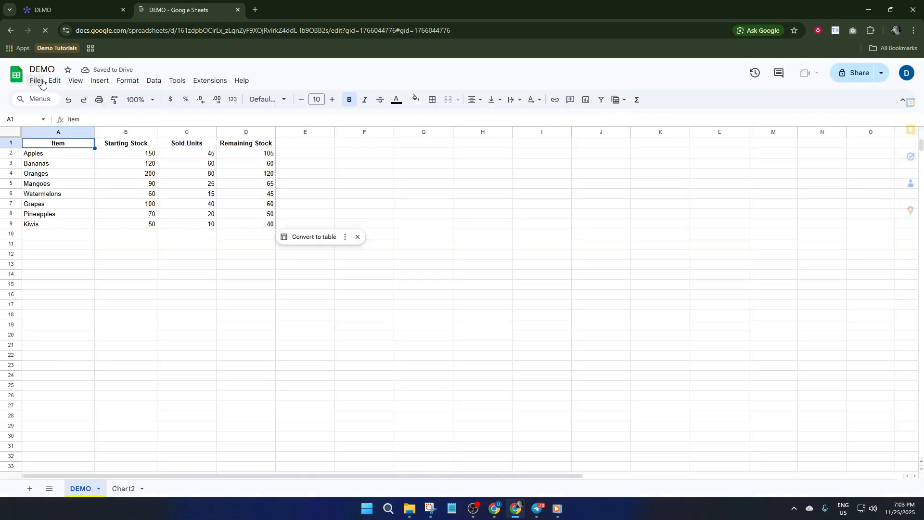
- Review the DEMO spreadsheet's sharing options and its editor and viewer permission settings
left_click(38, 81)
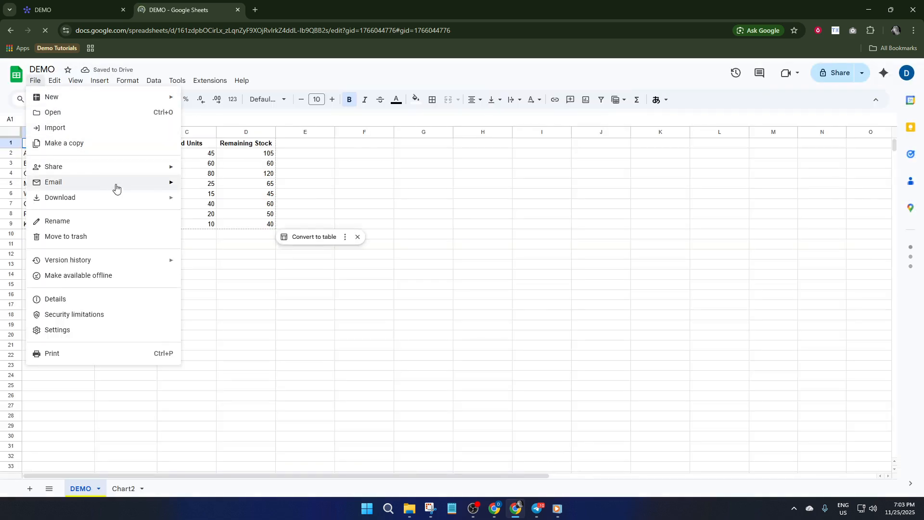
mouse_move(152, 171)
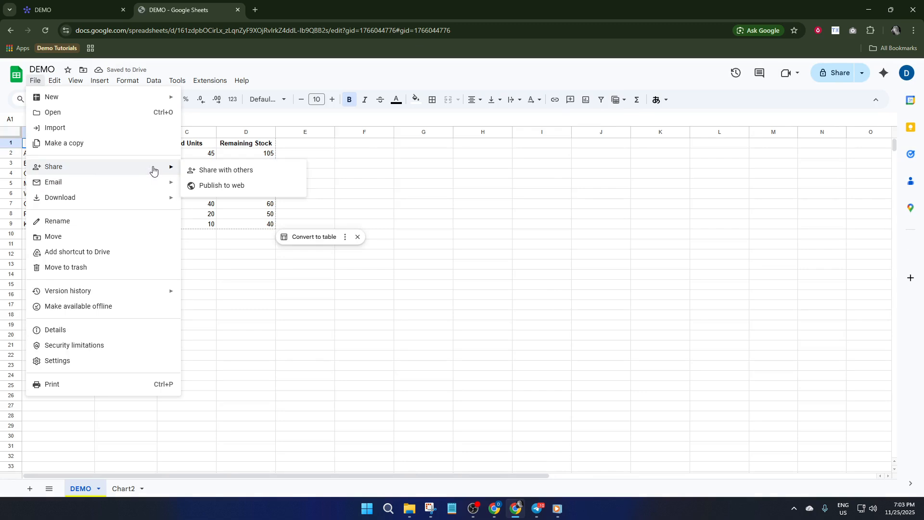
left_click(234, 173)
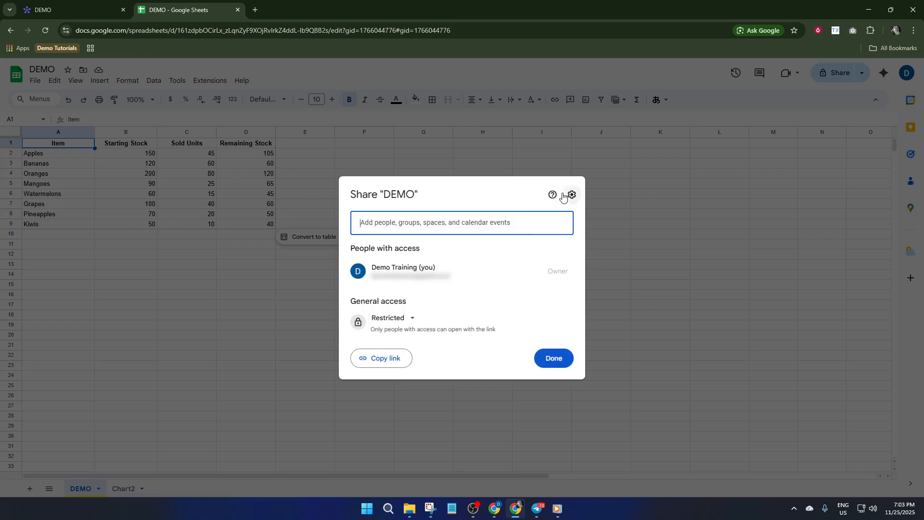
left_click(572, 195)
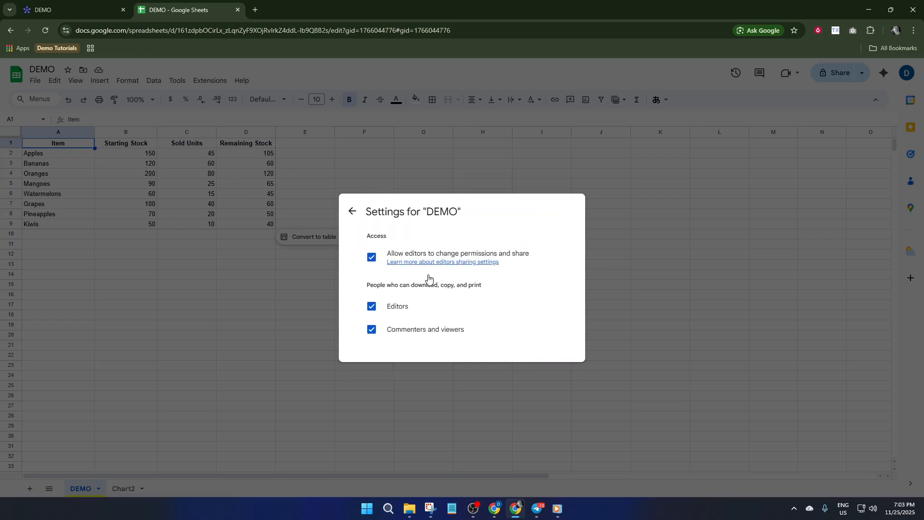
left_click(351, 211)
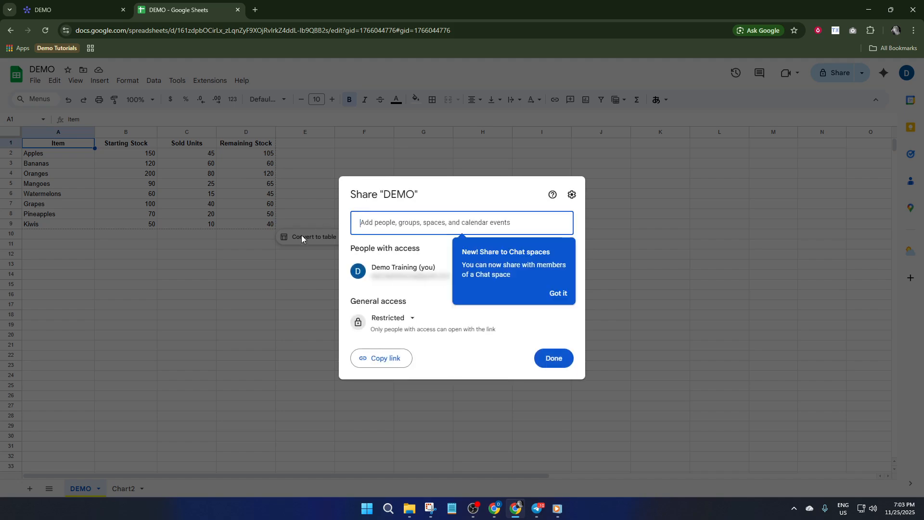
left_click(566, 363)
- Publish the entire DEMO spreadsheet to the web as a web page
left_click(34, 80)
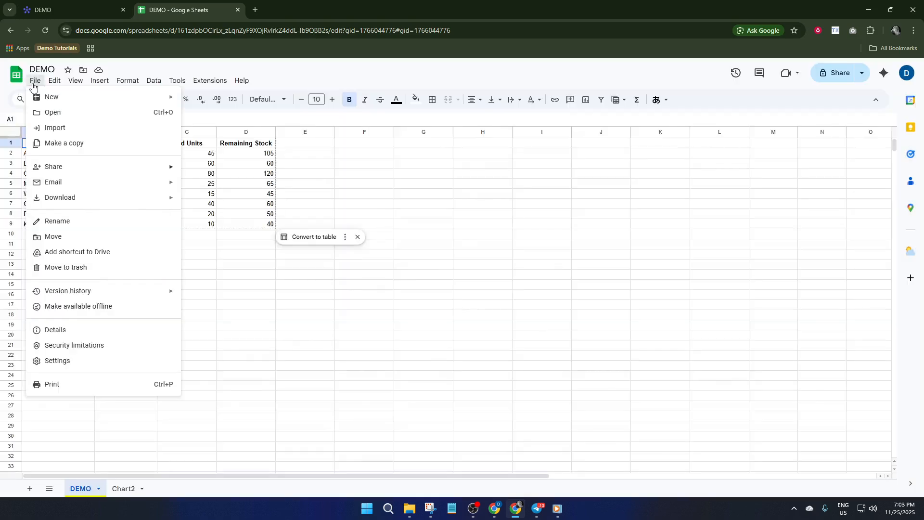
mouse_move(78, 168)
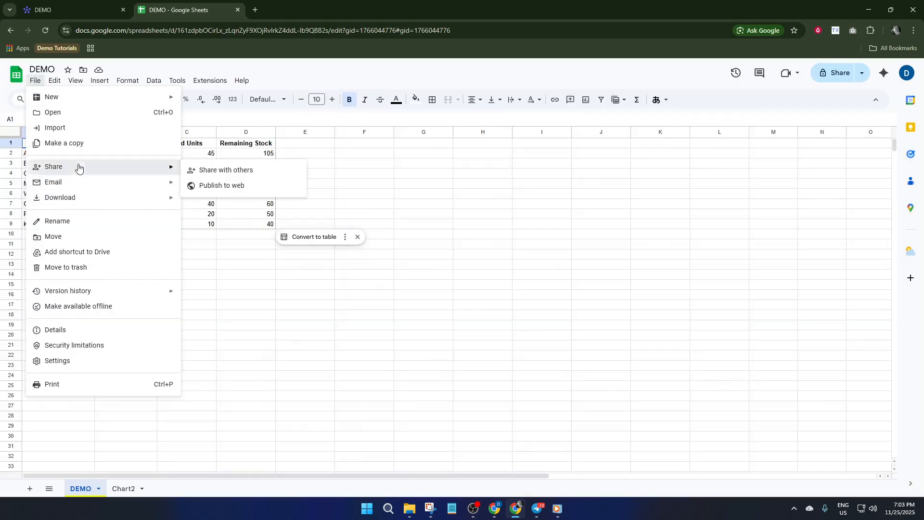
left_click(215, 191)
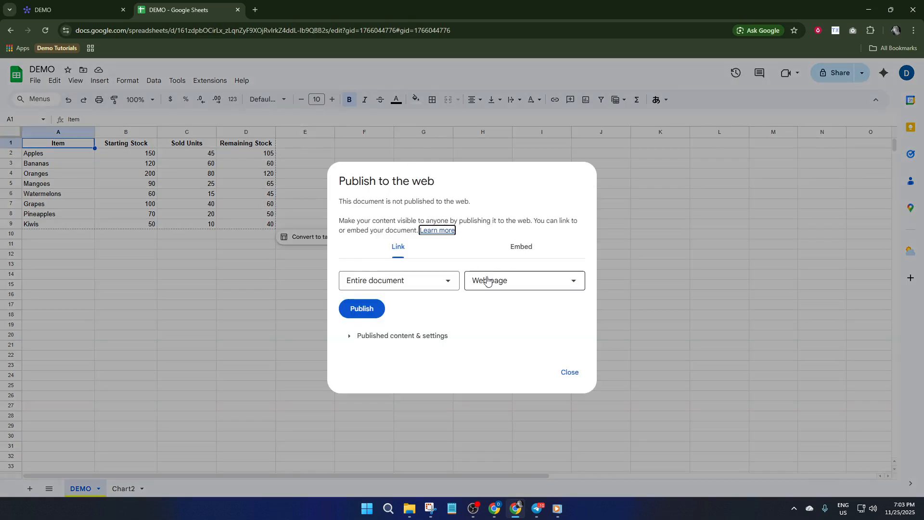
left_click(370, 316)
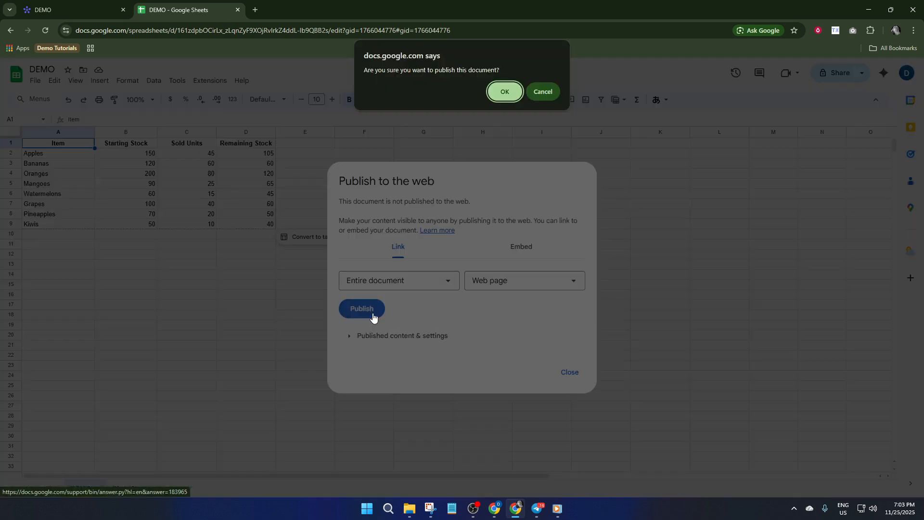
left_click(506, 95)
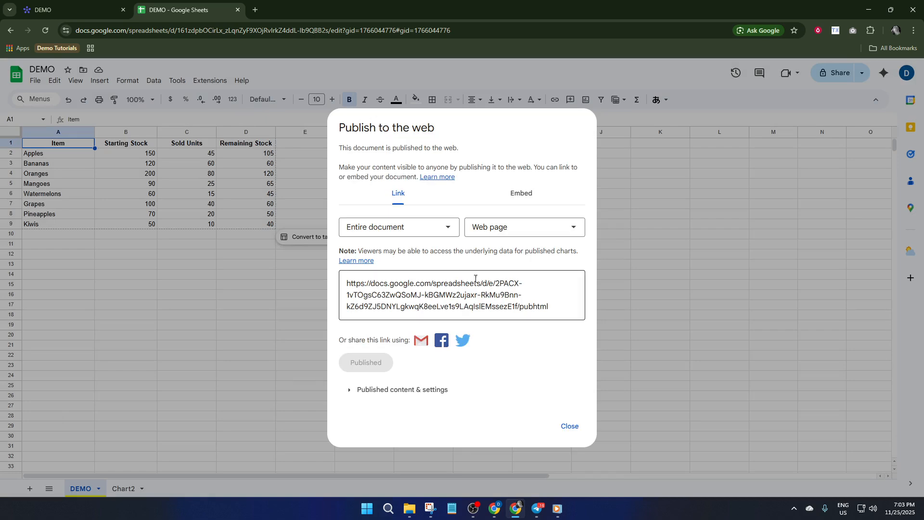
- Check the embed code of the published spreadsheet and copy its web page link
left_click(533, 204)
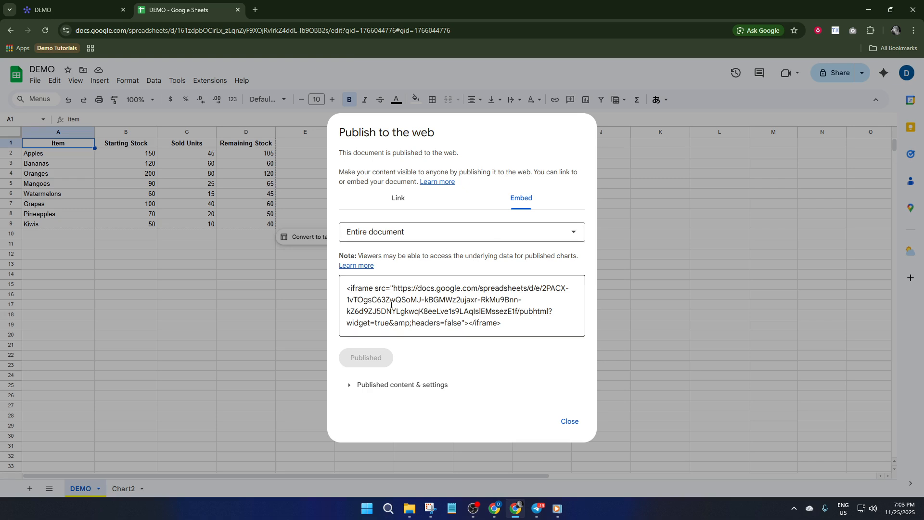
left_click(407, 200)
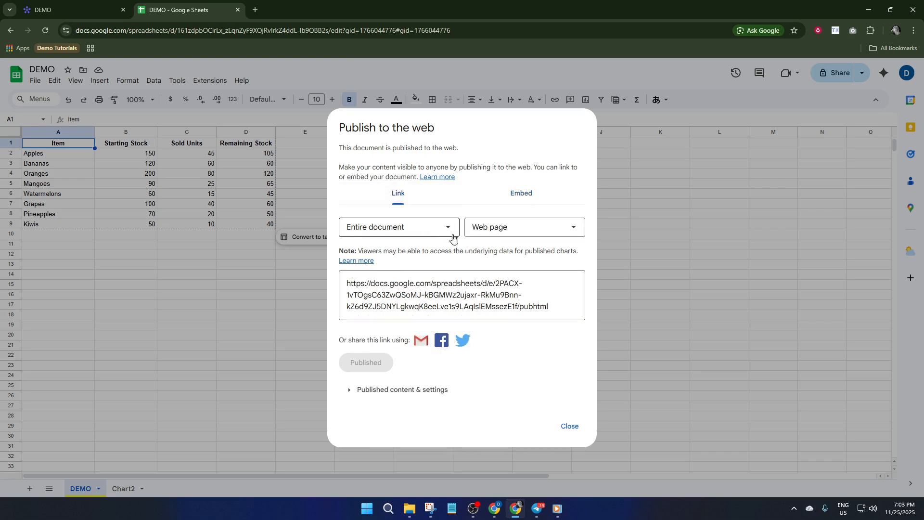
left_click(427, 280)
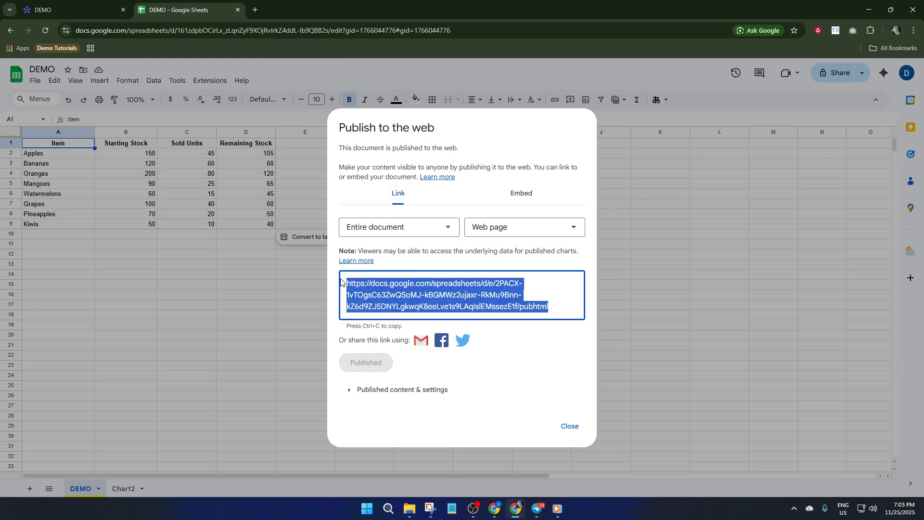
- Switch back to monday.com, paste the published spreadsheet URL into the Apples row's Link cell, and open that link
left_click(73, 4)
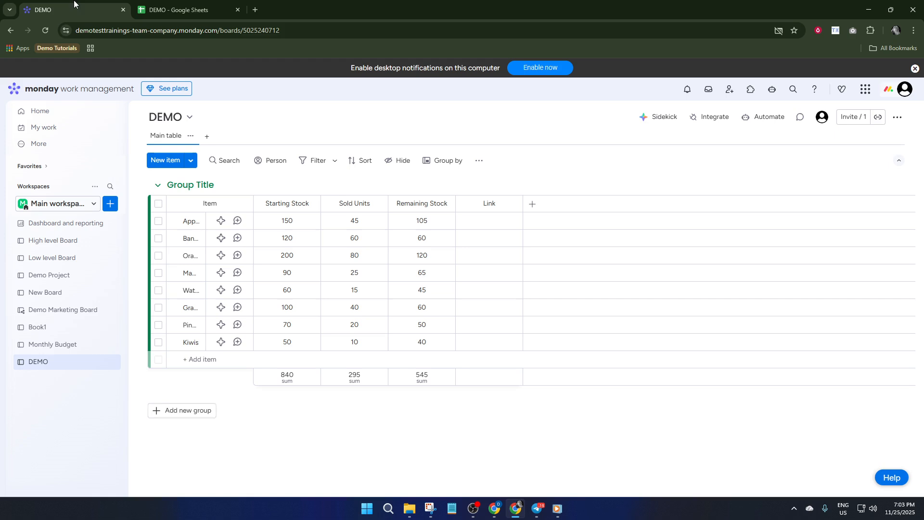
left_click(484, 221)
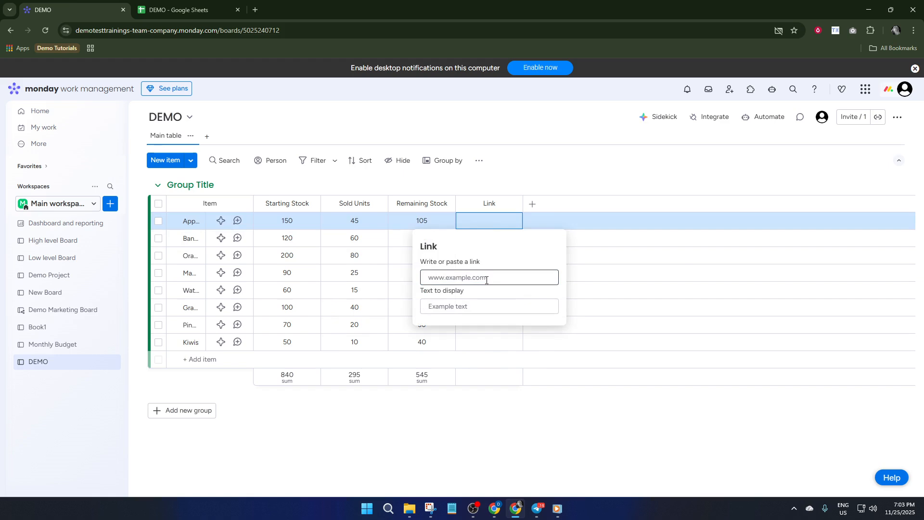
key("ctrl+v")
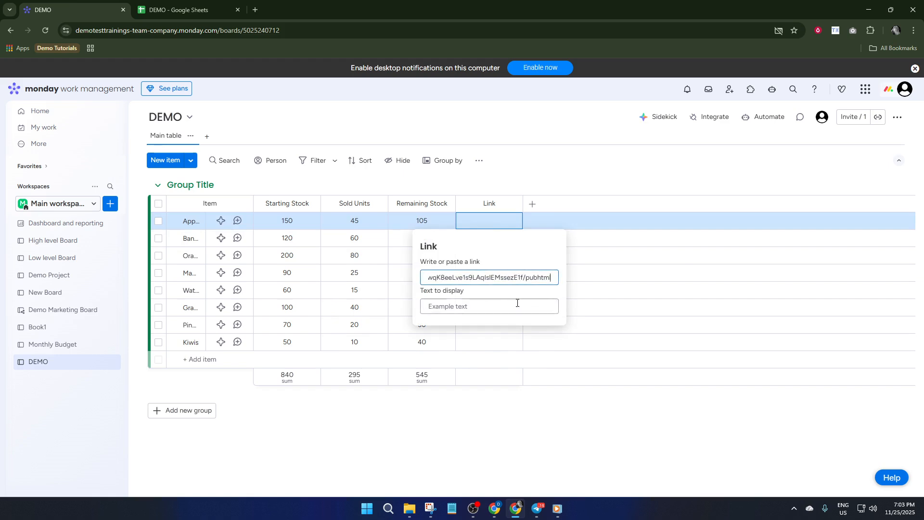
left_click(576, 236)
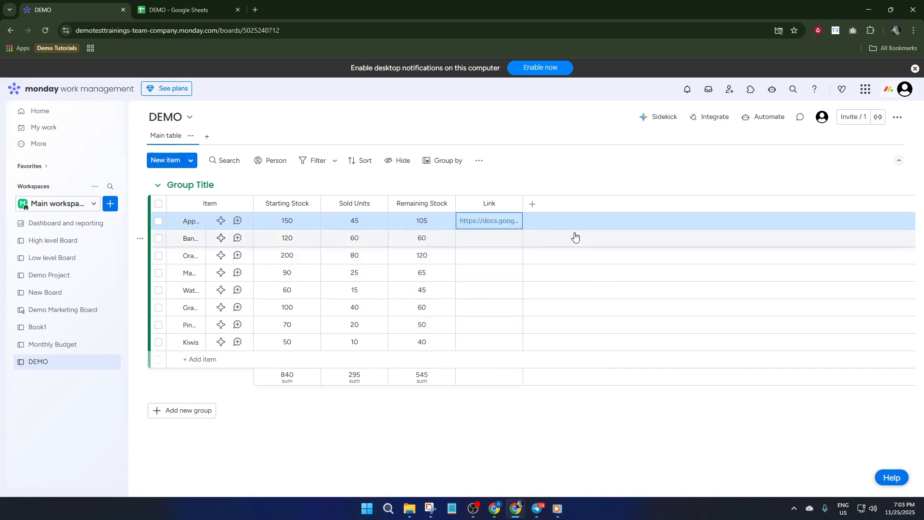
left_click(489, 223)
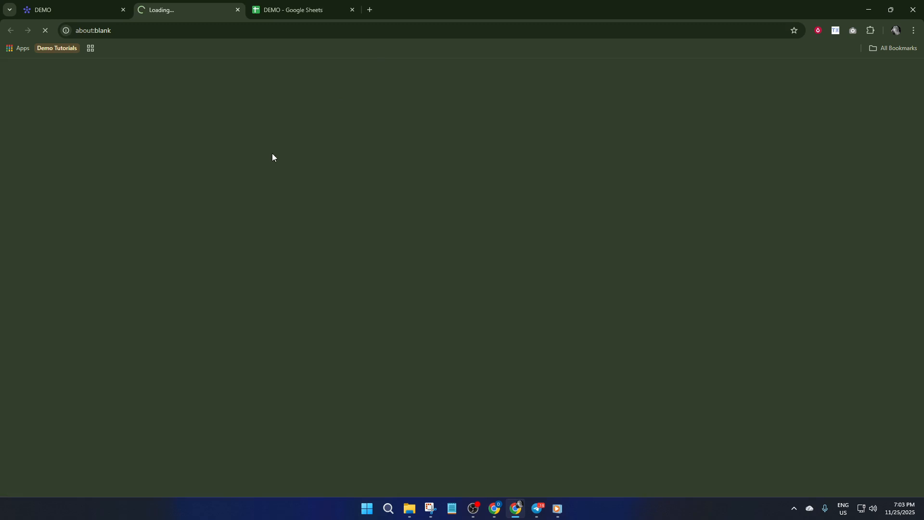